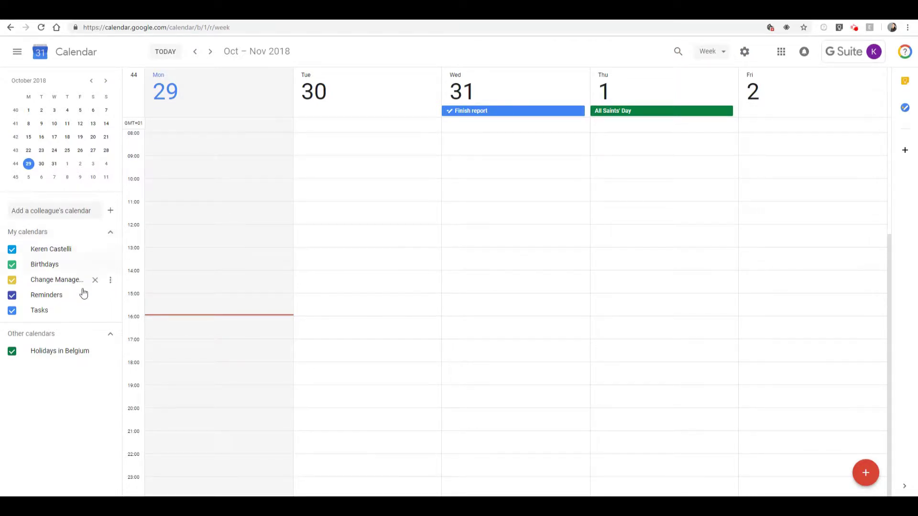
Open Settings and sharing for the personal calendar from its options menu
{"action": "left_click", "coordinate": [111, 231]}
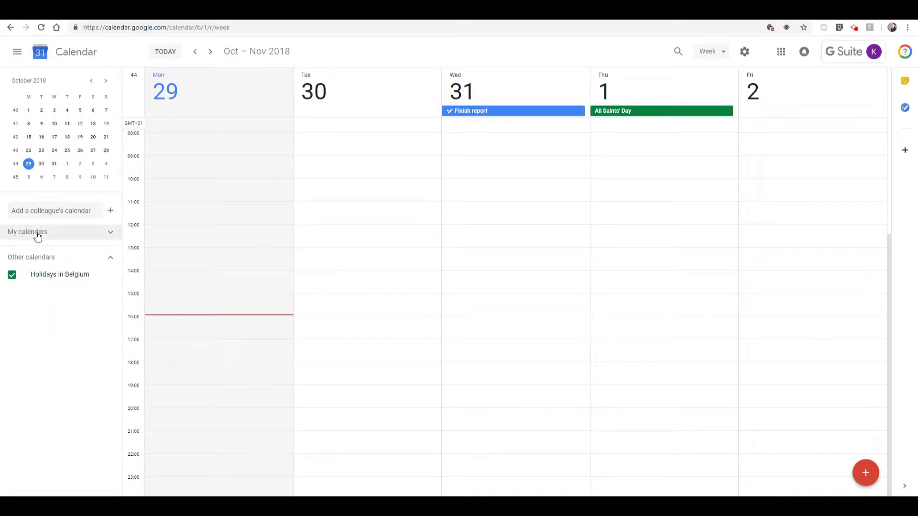
{"action": "left_click", "coordinate": [110, 232]}
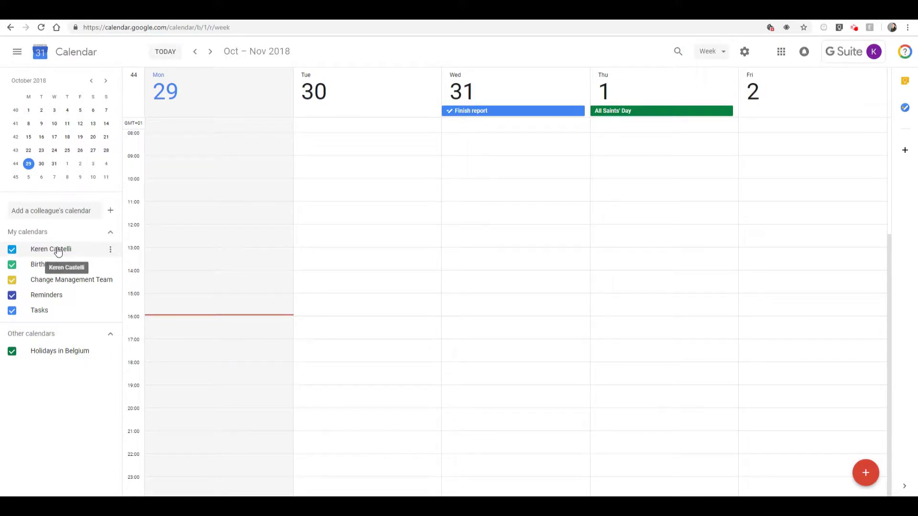
{"action": "left_click", "coordinate": [112, 249]}
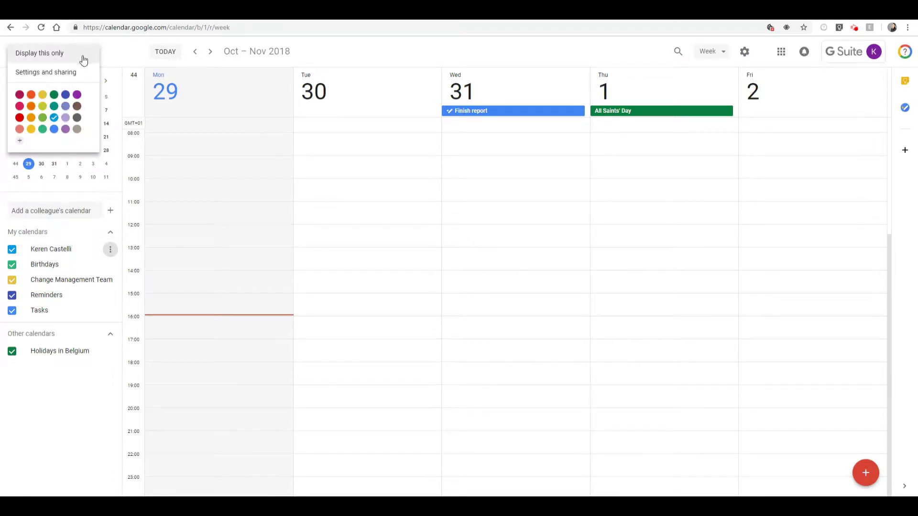
{"action": "left_click", "coordinate": [61, 73]}
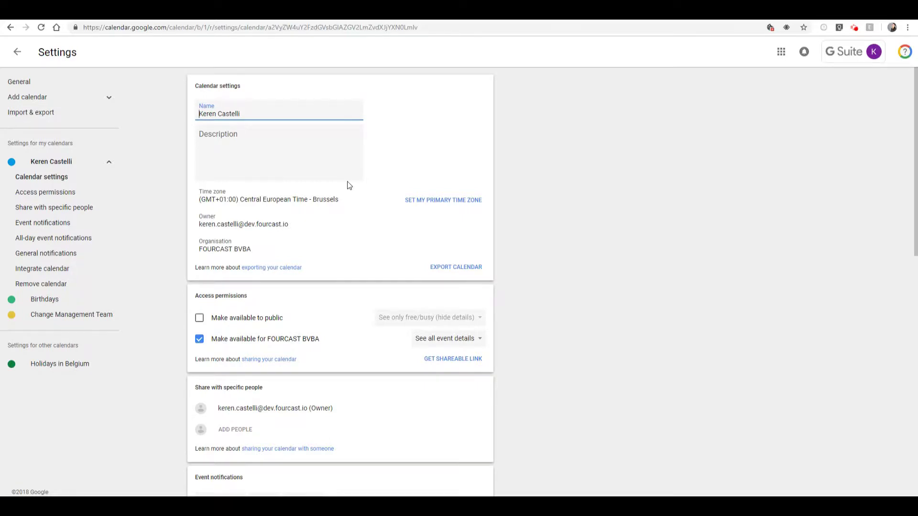
{"action": "scroll", "coordinate": [303, 226], "scroll_direction": "down", "scroll_amount": 2}
{"action": "scroll", "coordinate": [303, 227], "scroll_direction": "down", "scroll_amount": 2}
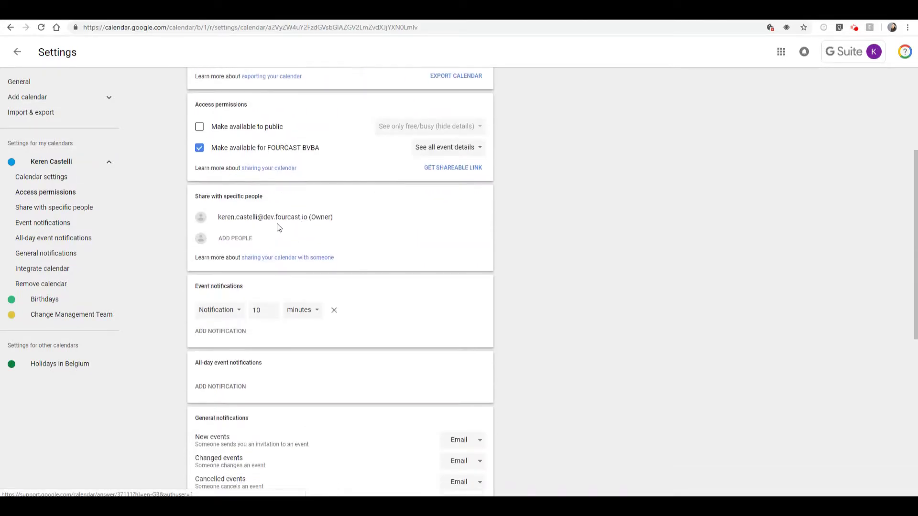
{"action": "left_click_drag", "start_coordinate": [196, 197], "coordinate": [289, 199]}
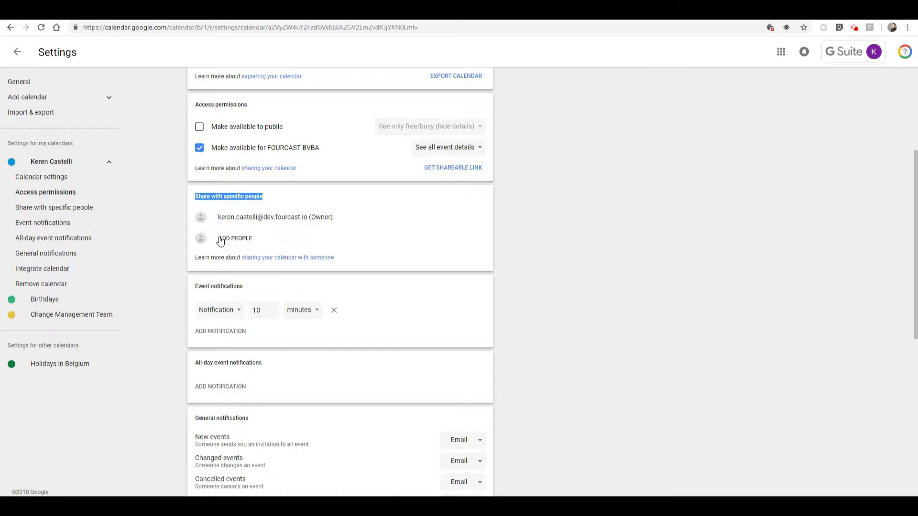
Start sharing the calendar with specific people using Add people
{"action": "left_click", "coordinate": [234, 239]}
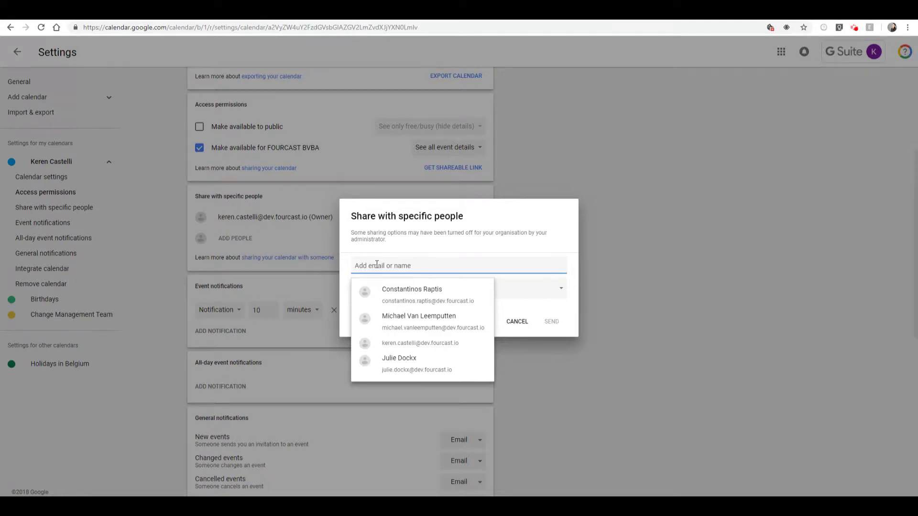
Add the suggested colleague as a recipient and open the permission levels
{"action": "left_click", "coordinate": [391, 293]}
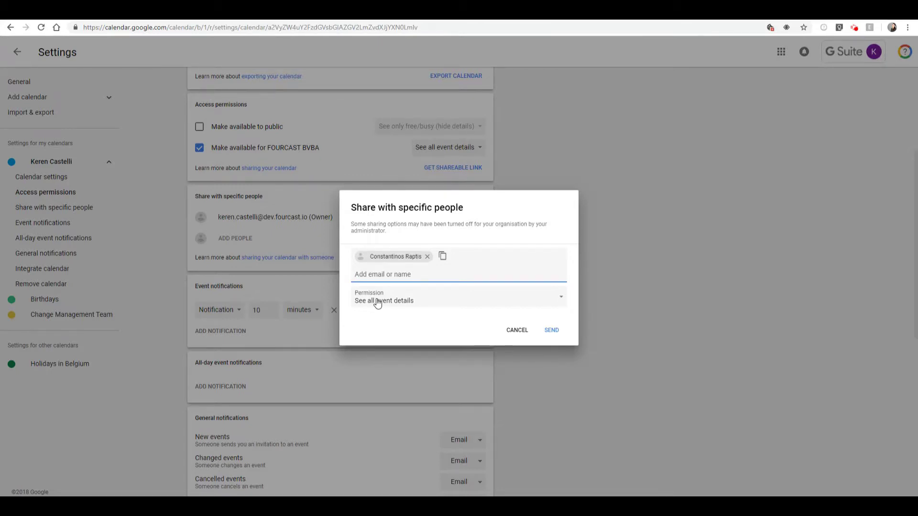
{"action": "left_click", "coordinate": [377, 303]}
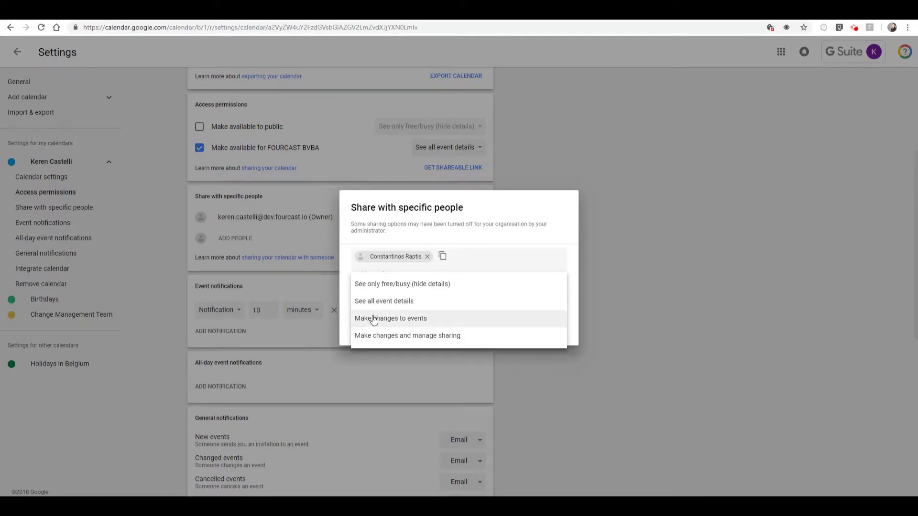
Set the colleague's permission to See all event details instead of Make changes to events
{"action": "left_click", "coordinate": [412, 319]}
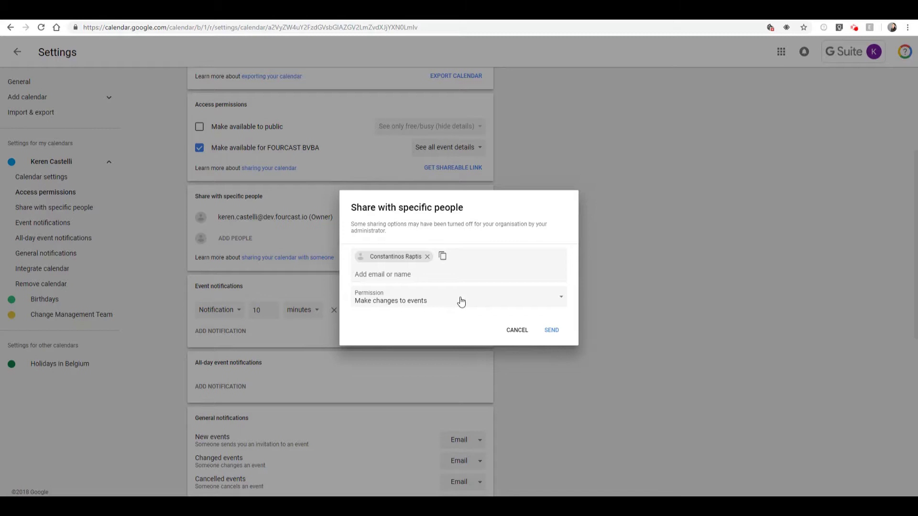
{"action": "left_click", "coordinate": [461, 302]}
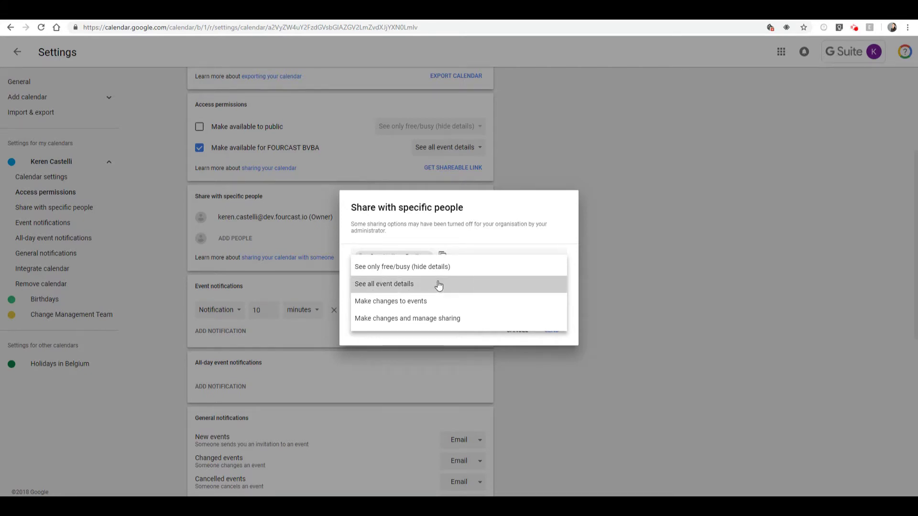
{"action": "left_click", "coordinate": [439, 285]}
{"action": "left_click", "coordinate": [437, 303]}
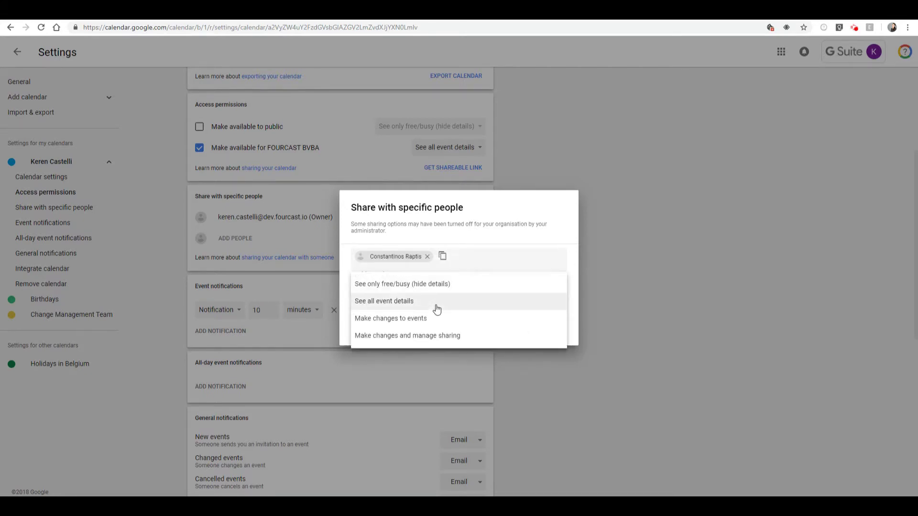
{"action": "left_click", "coordinate": [385, 320]}
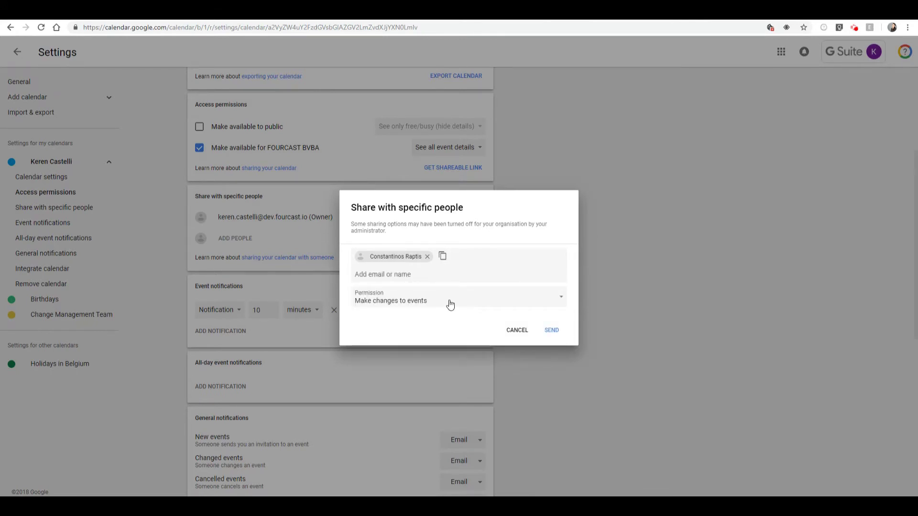
{"action": "left_click", "coordinate": [451, 302]}
{"action": "left_click", "coordinate": [404, 285]}
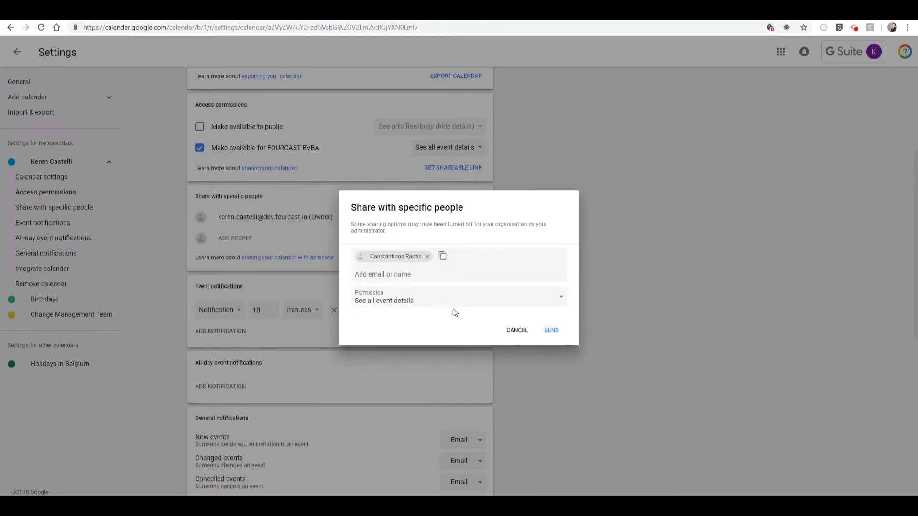
Send the calendar share to the colleague with See all event details access
{"action": "left_click", "coordinate": [552, 330]}
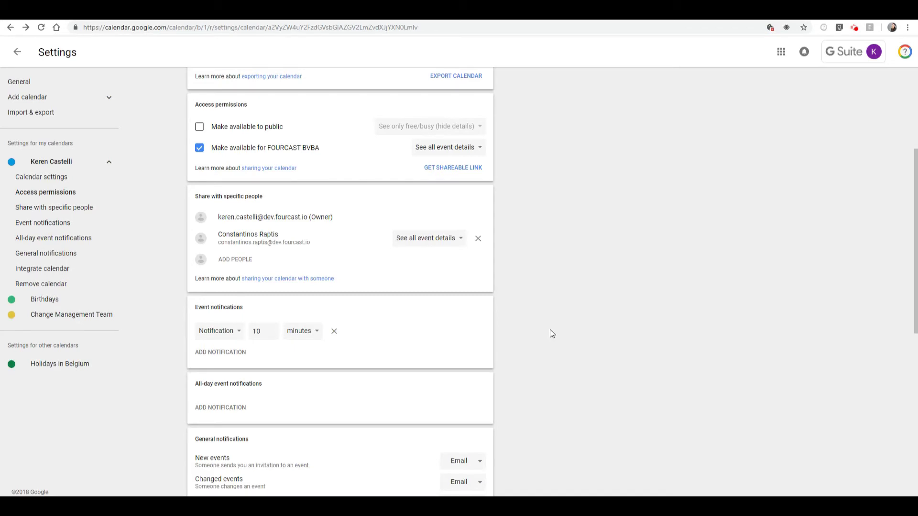
{"action": "left_click", "coordinate": [18, 52]}
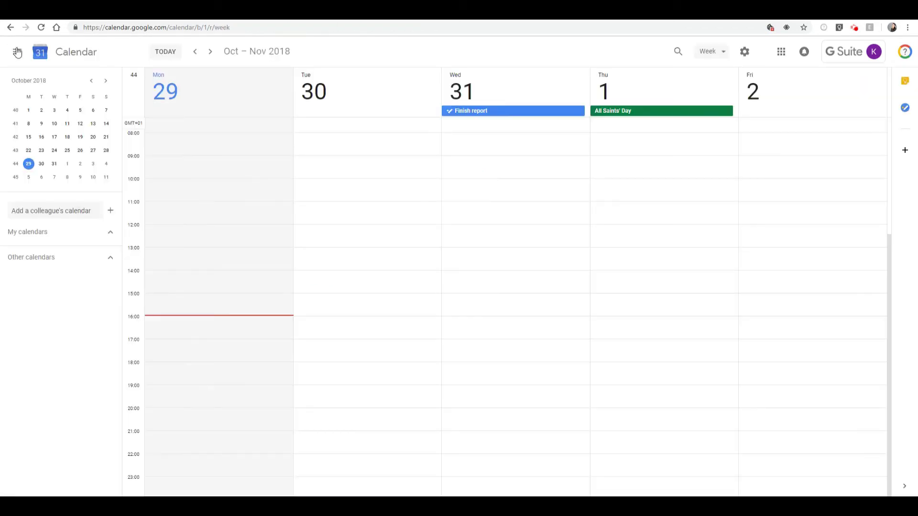